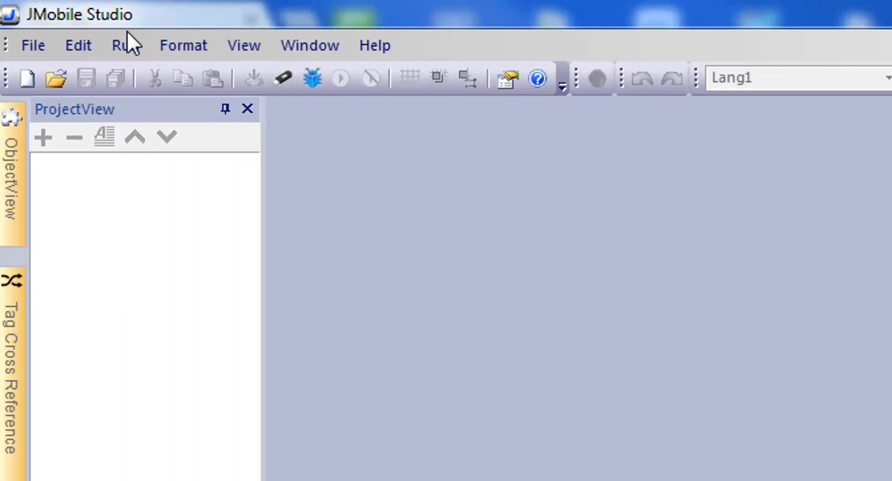
click(44, 15)
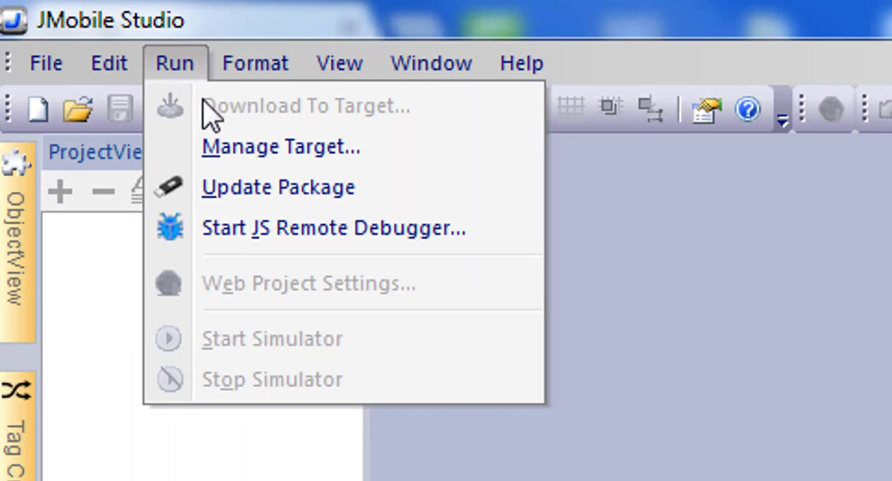
click(231, 151)
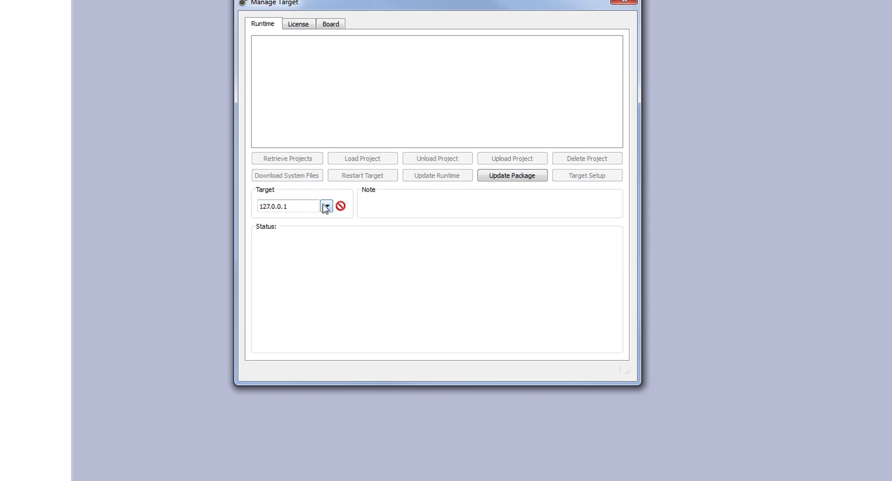
click(326, 207)
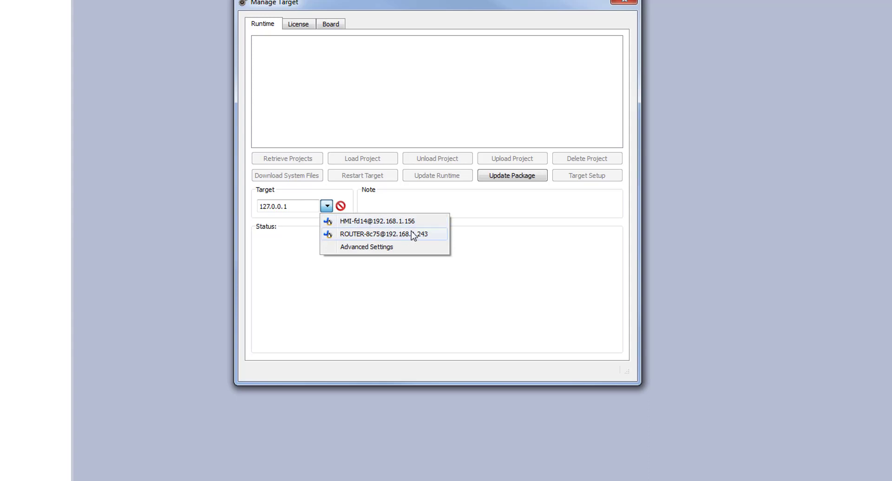
click(356, 234)
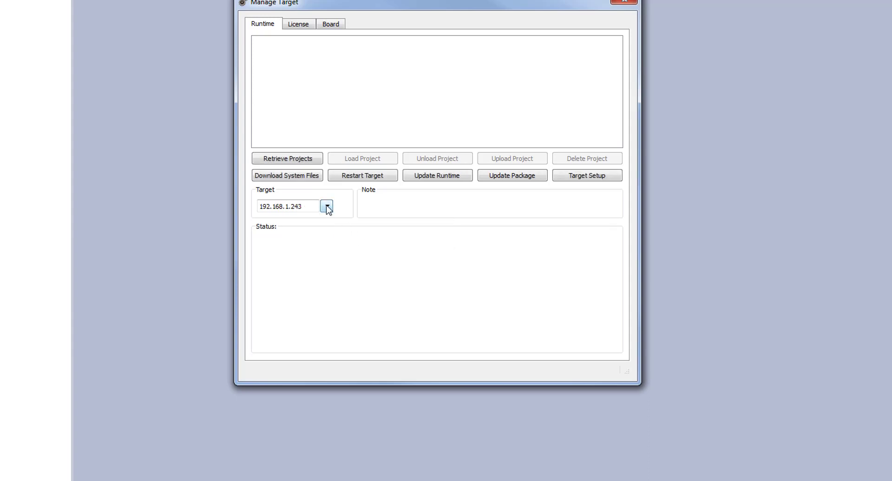
click(328, 207)
click(372, 220)
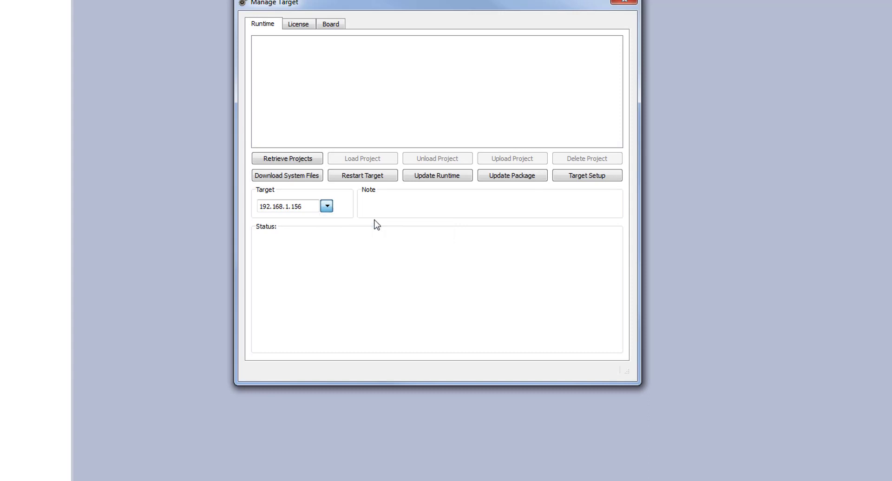
click(327, 206)
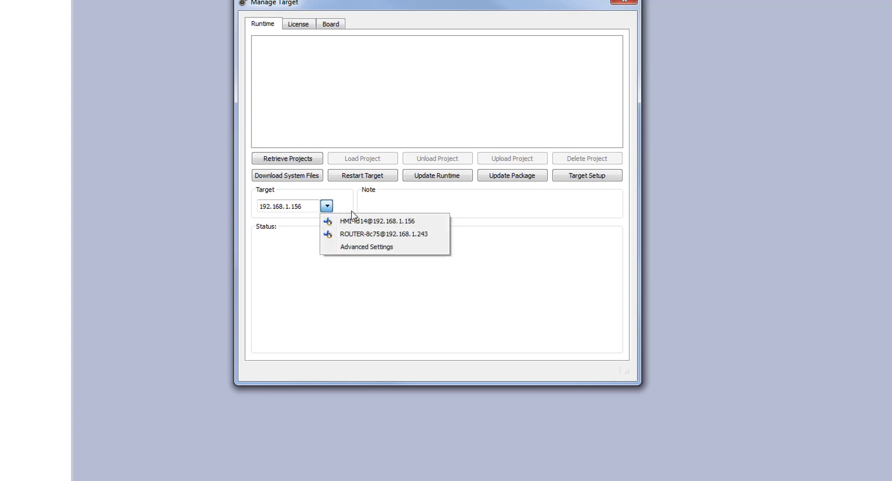
click(373, 234)
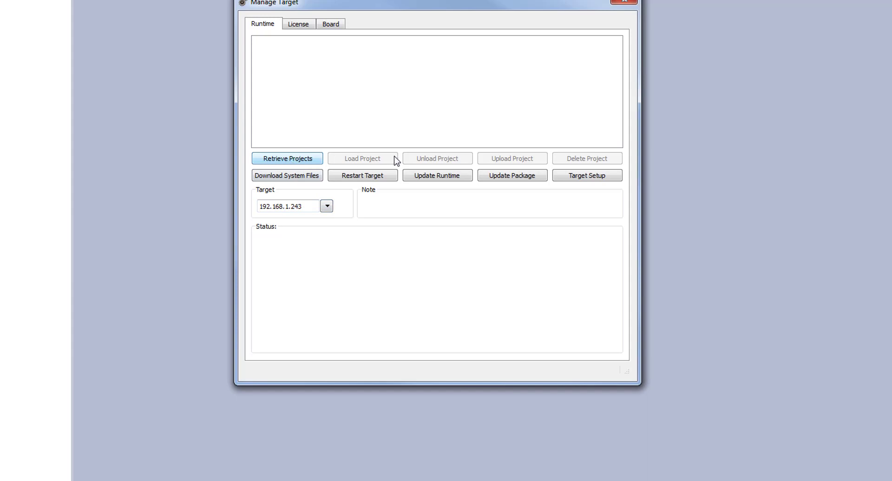
Step: Retrieve the projects from the selected router target and copy its IP address
click(288, 159)
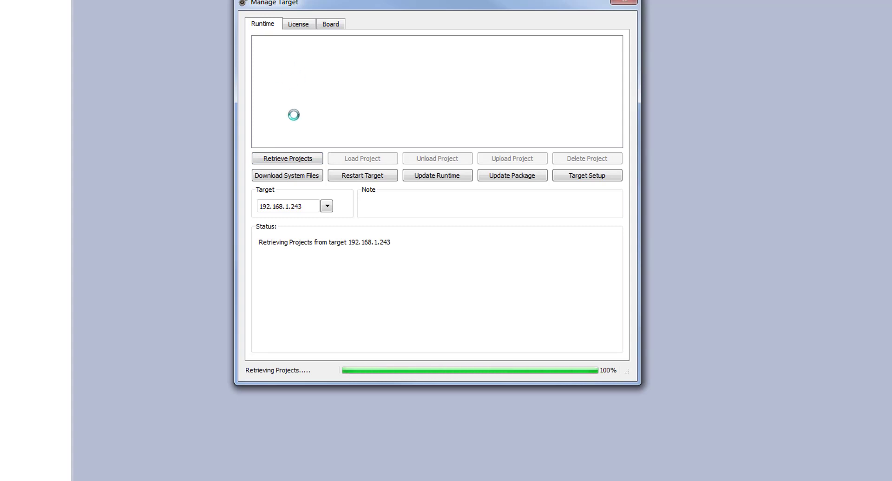
double_click(290, 206)
right_click(289, 208)
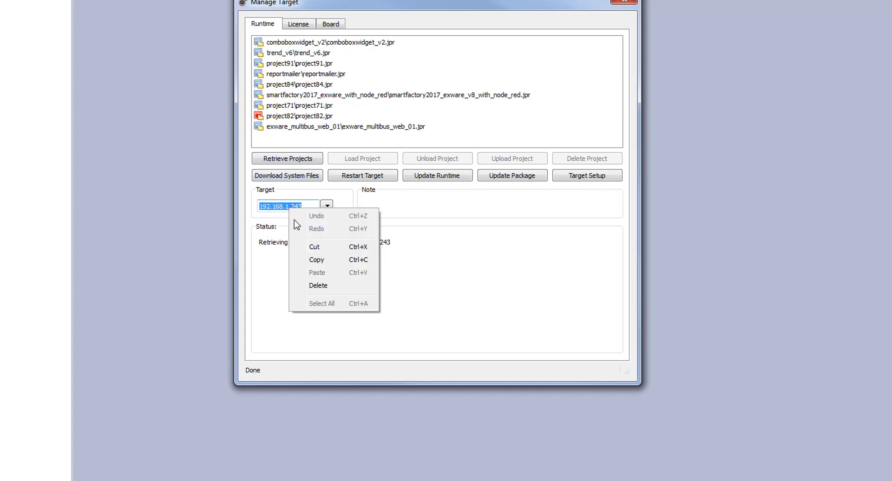
click(310, 261)
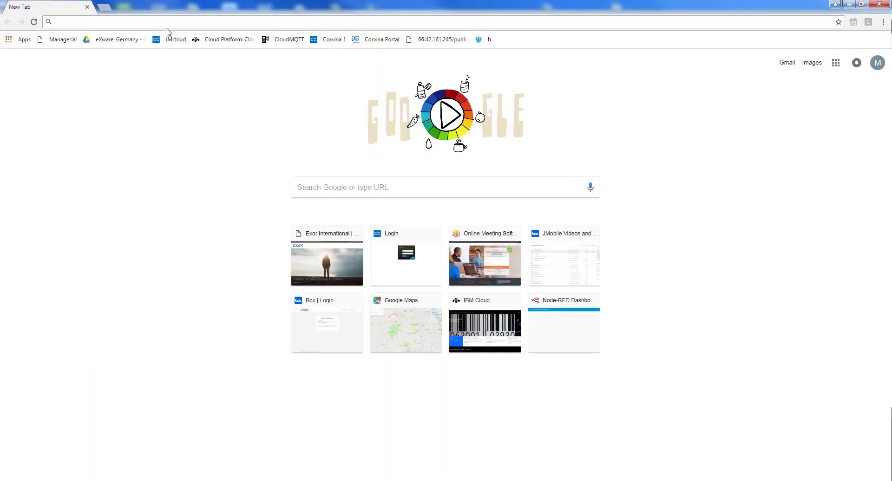
text(htt)
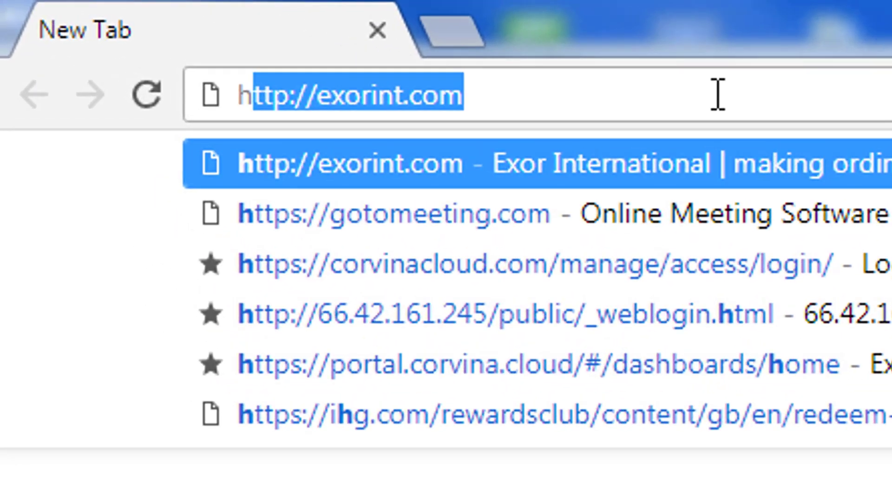
text(ps://)
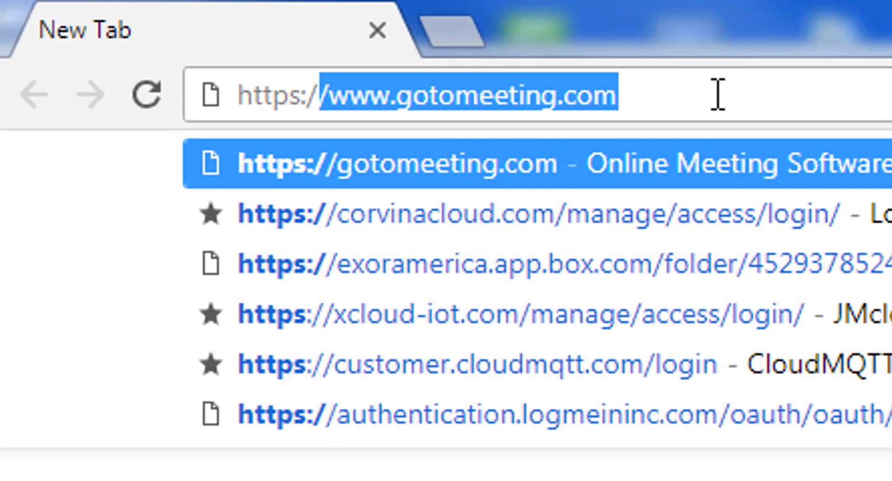
text(192.168.1.243)
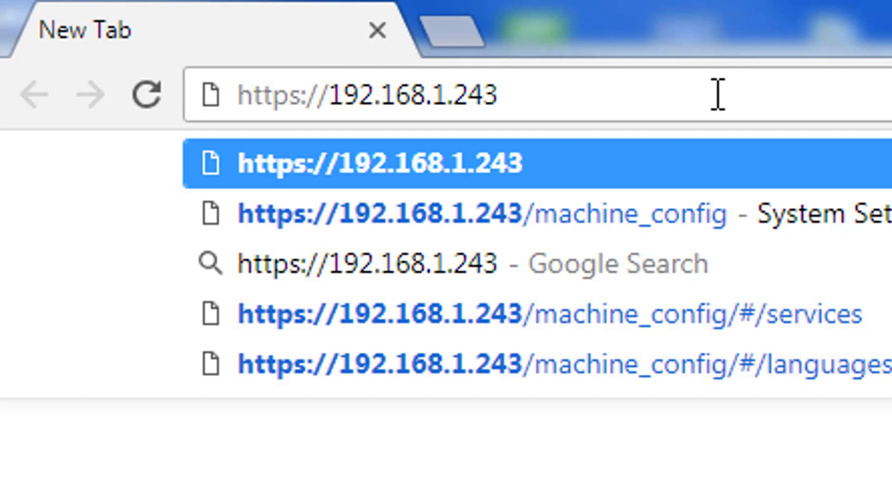
text(/ma)
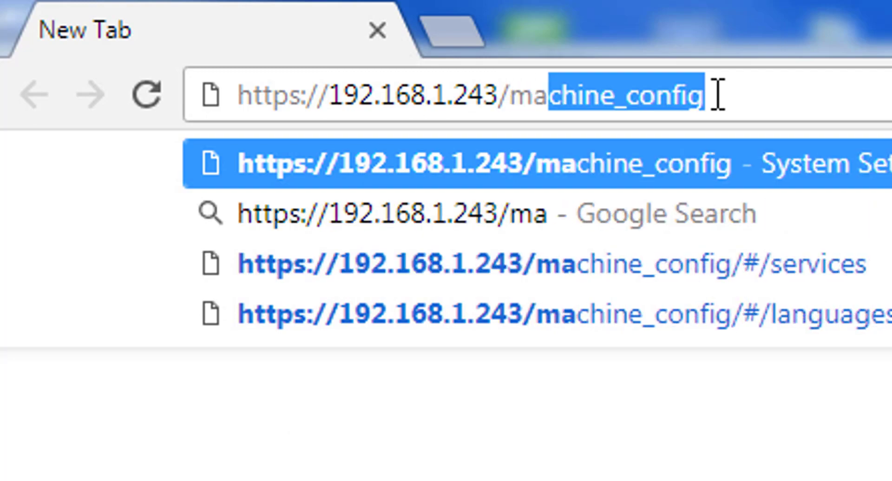
text(chine_config)
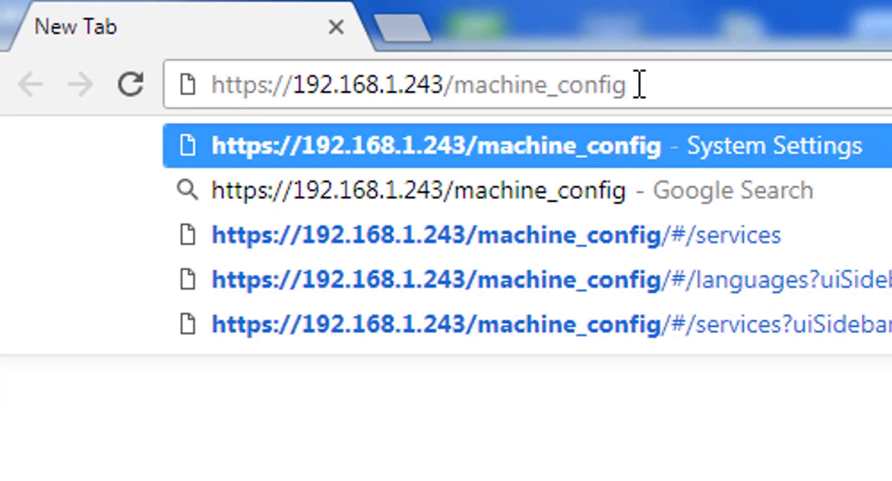
key(Return)
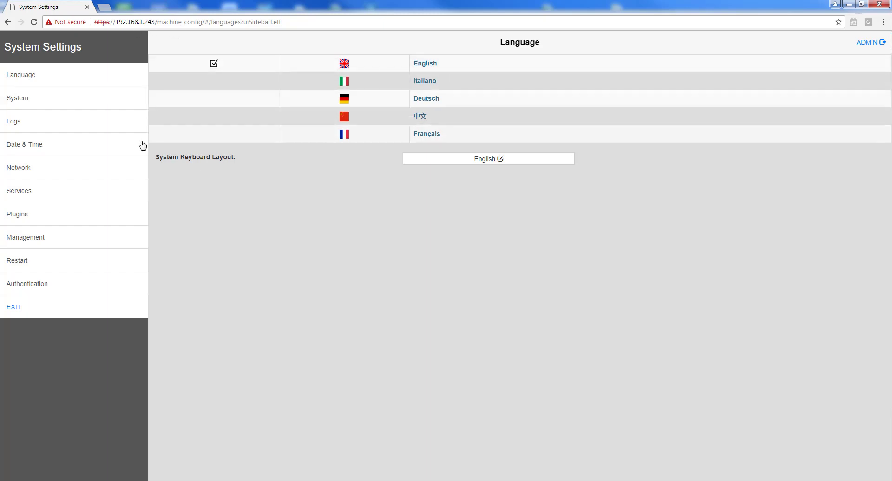
Step: In the network settings, disable DHCP for eth1 (LAN1), set its address to 10.0.0.1 and netmask to 255.255.255.0, and save
click(54, 177)
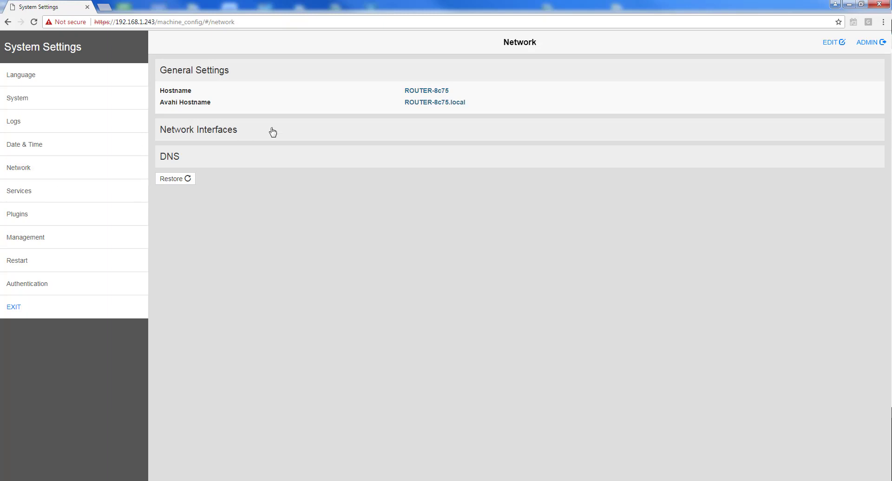
click(293, 133)
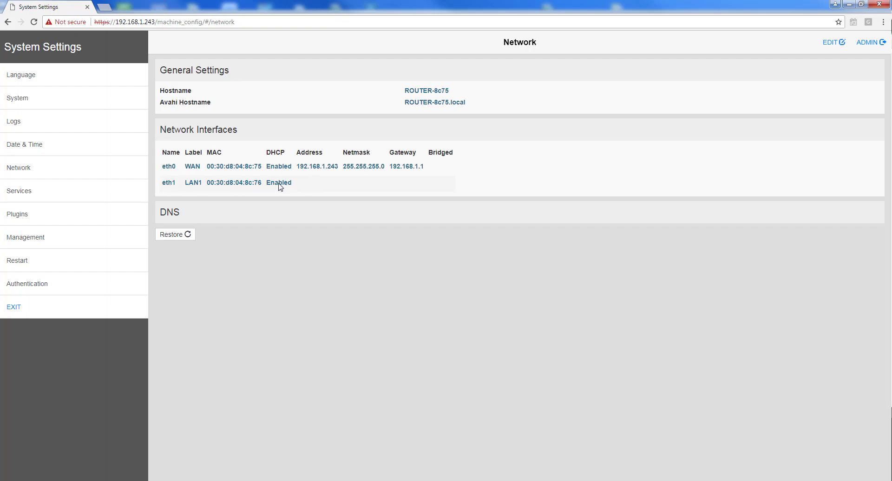
click(832, 44)
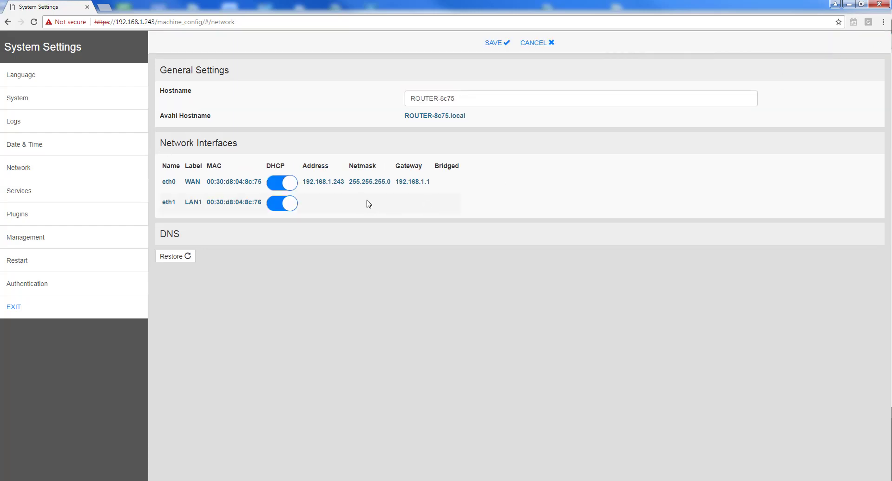
click(288, 206)
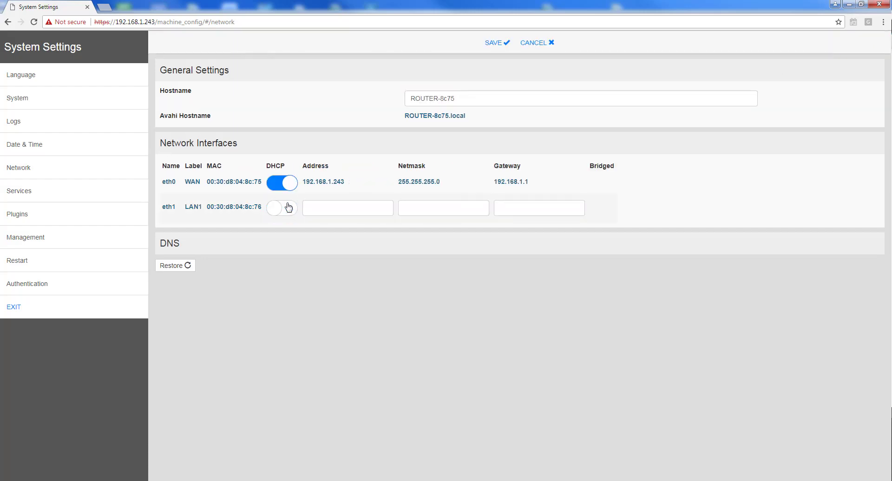
click(321, 204)
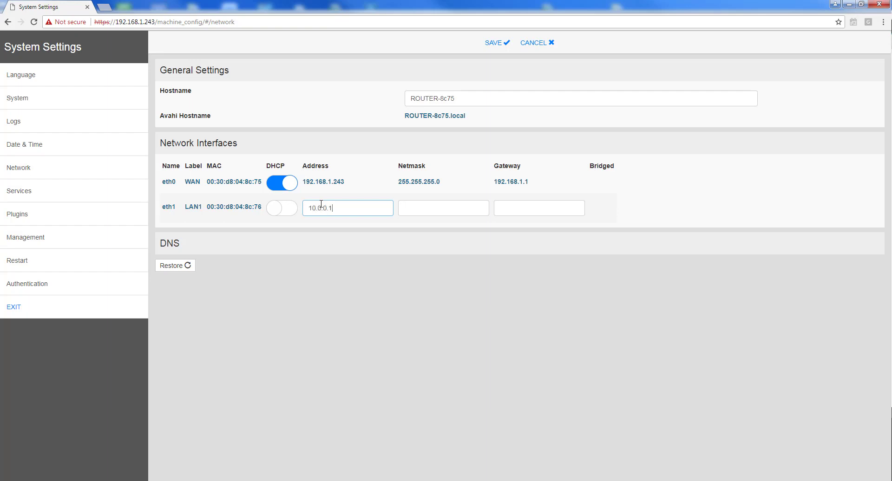
click(416, 209)
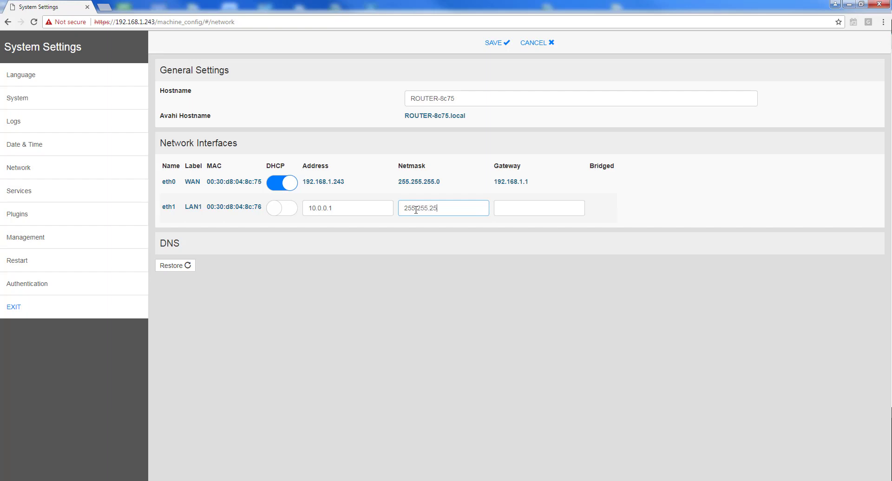
click(500, 42)
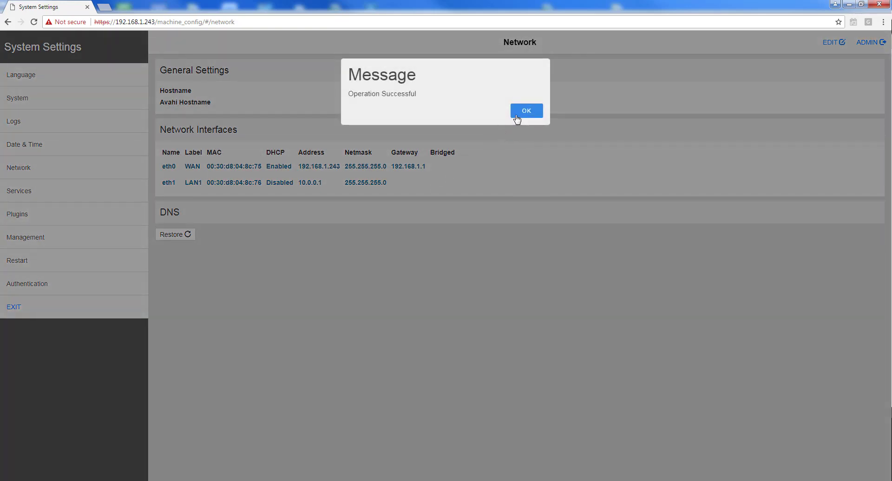
click(520, 114)
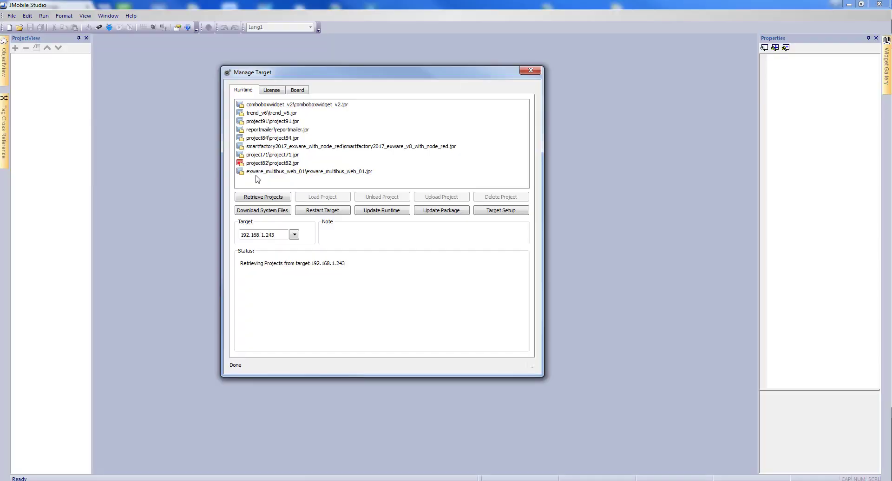
Step: Return to JMobile Studio, view the list of available targets and close the Manage Target dialog
click(294, 235)
click(641, 55)
click(538, 71)
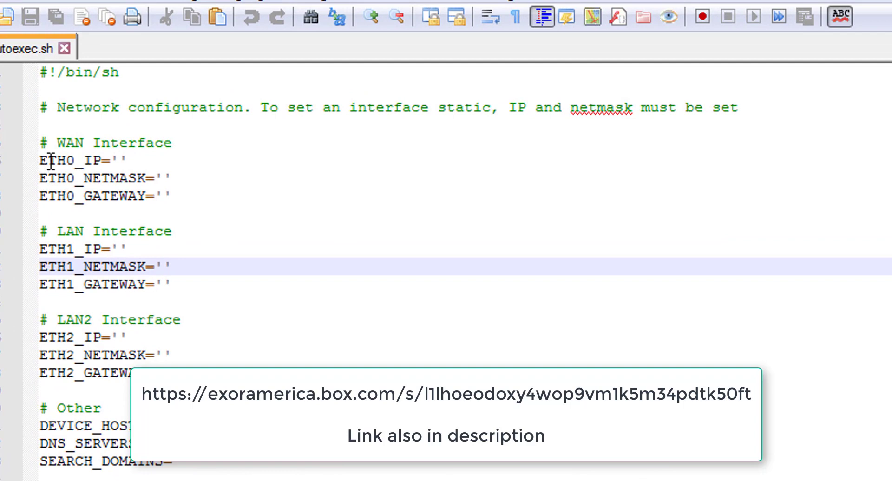
Step: In autoexec.sh in Notepad++, set ETH1_IP to 192.168.1.100 and ETH1_NETMASK to 255.255.255.0, and save the script
click(116, 160)
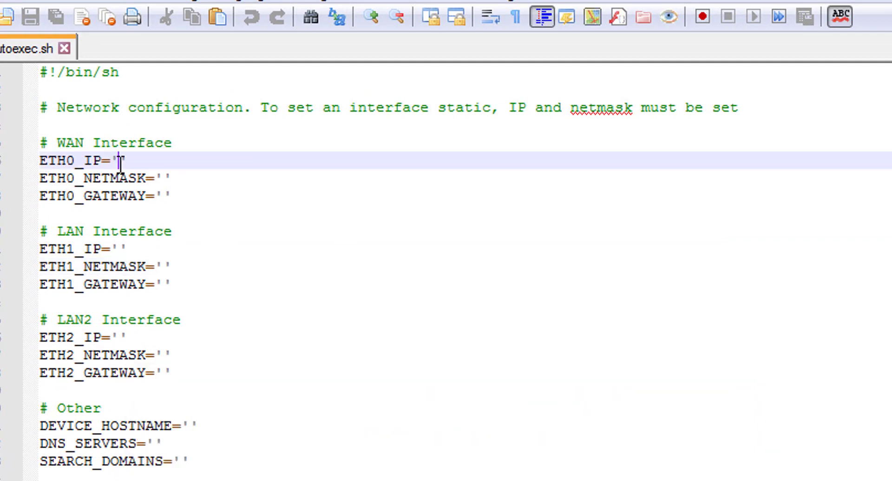
click(126, 248)
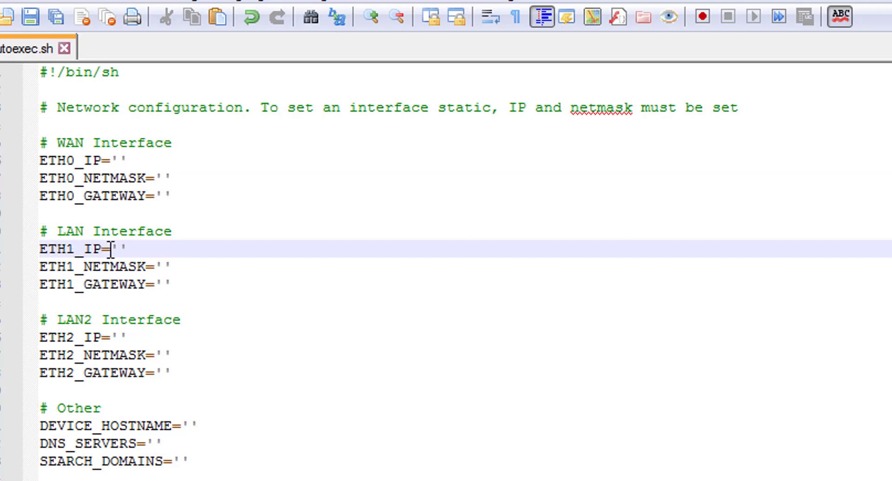
text(192.168.1.100)
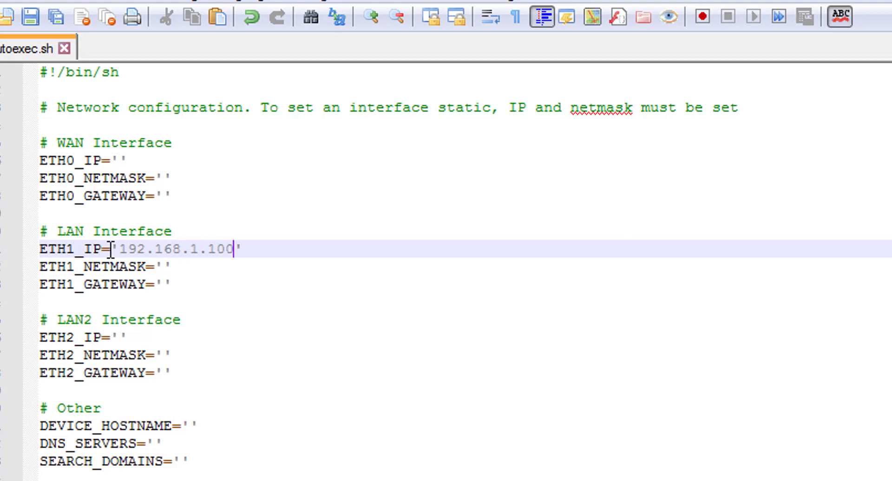
click(163, 267)
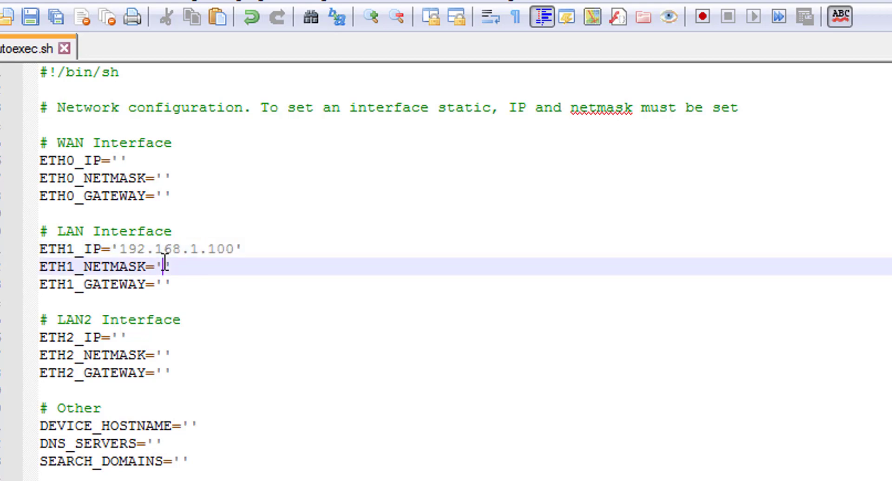
text(255.255.255)
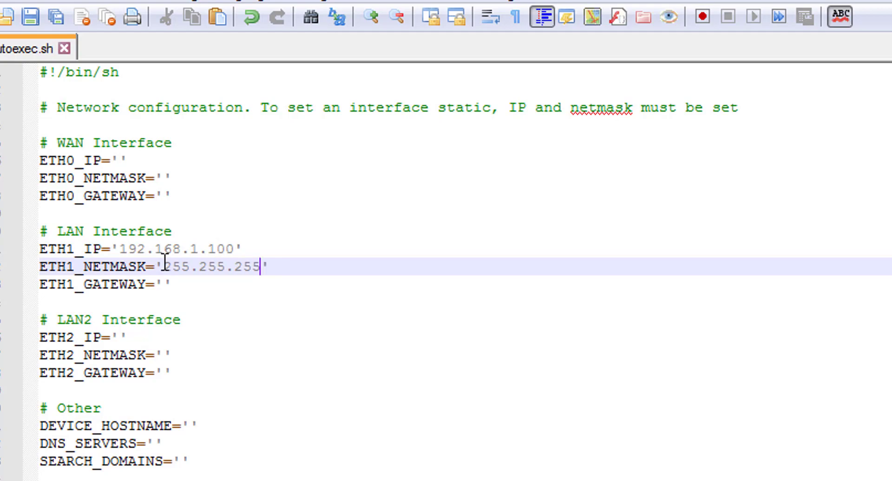
text(.0)
key(ctrl+s)
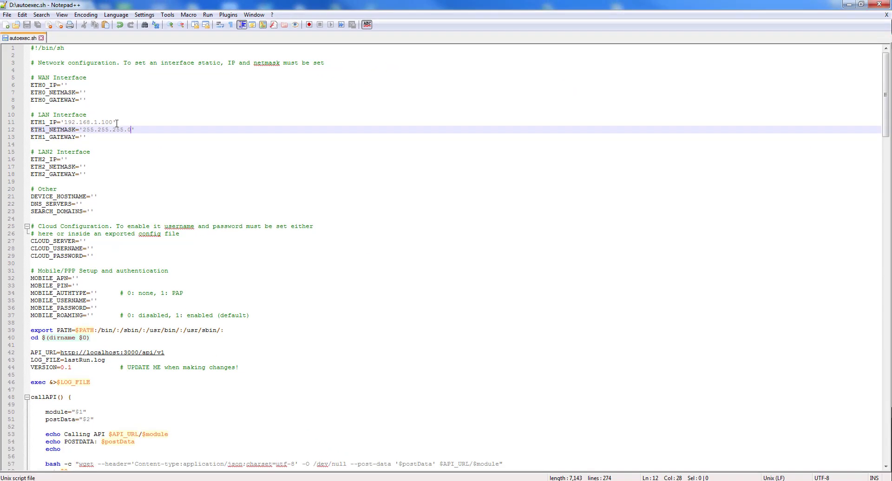
Step: Close the script editor and the USB DISK (D:) folder window holding the autoexec file
click(879, 4)
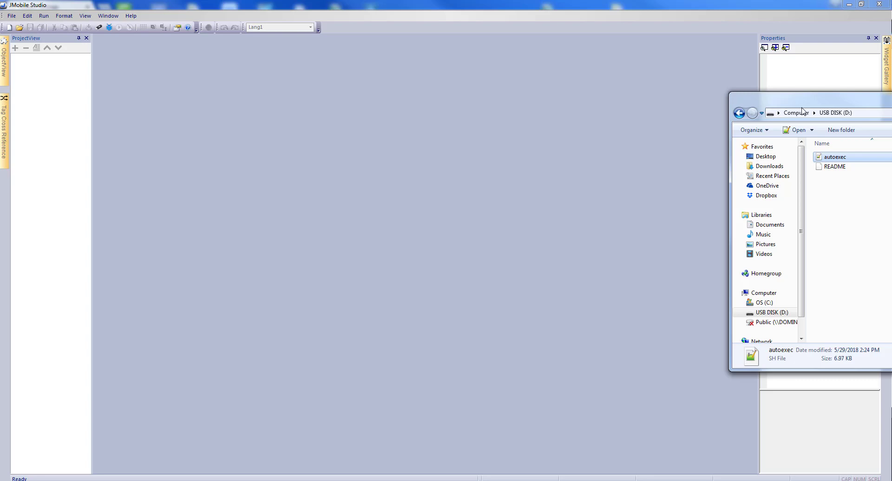
drag(891, 107, 438, 122)
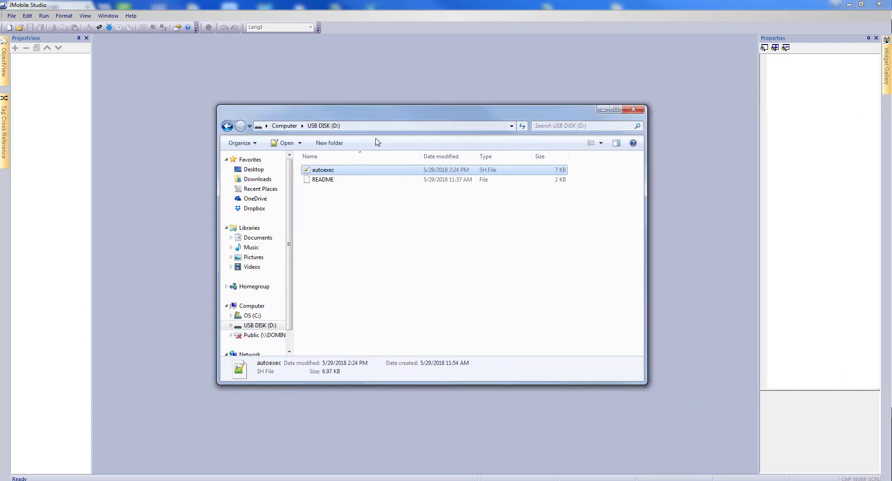
click(641, 111)
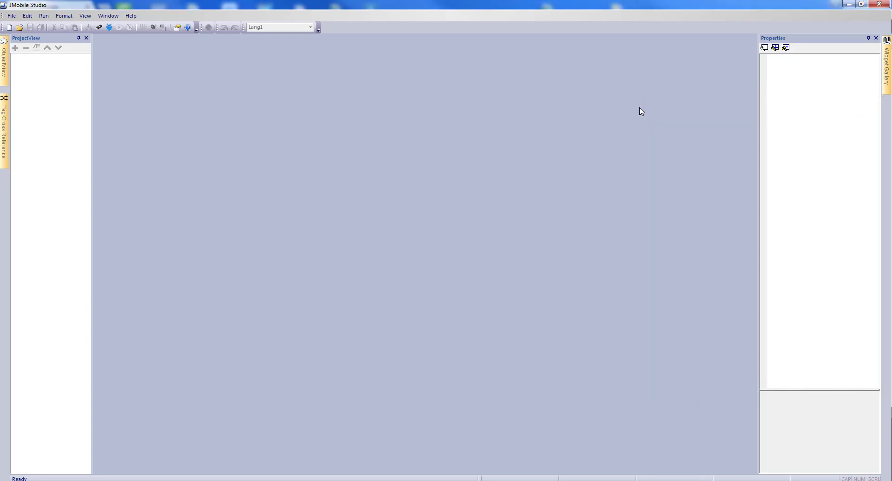